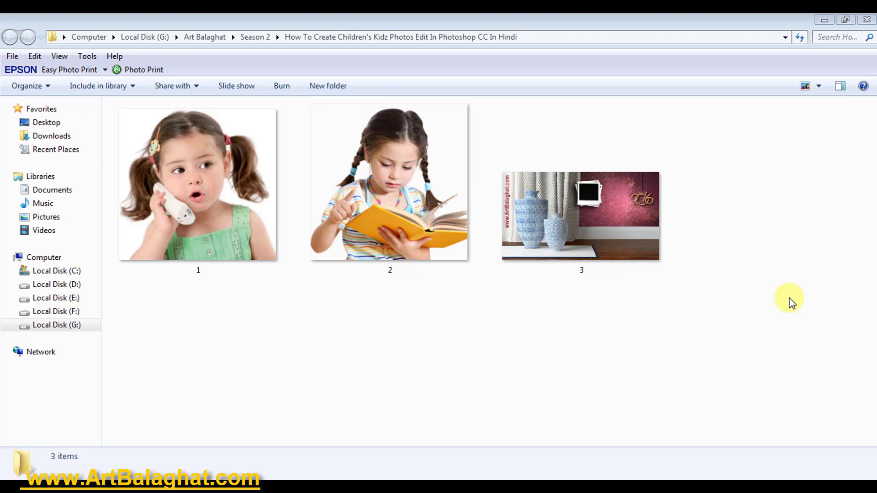
- Refresh the kids photo edit folder and select images 1, 2 and 3 together
right_click(748, 247)
click(779, 297)
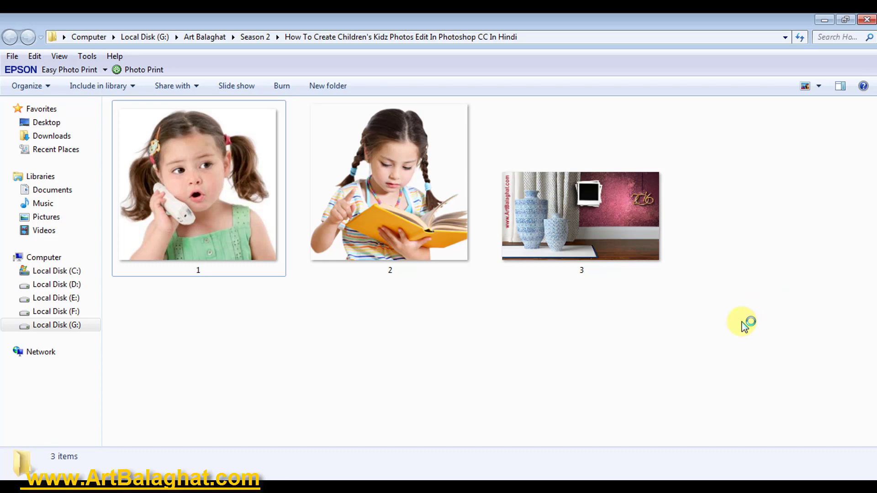
drag(728, 307, 274, 262)
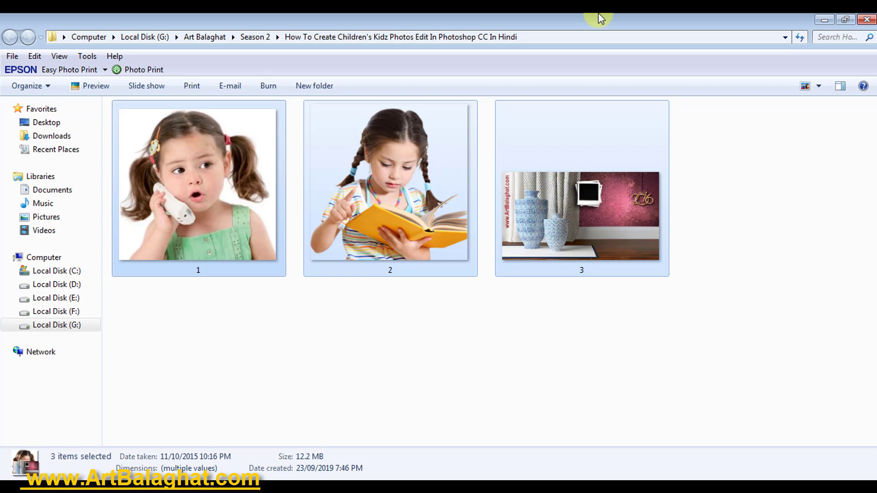
- Open the three images in Photoshop and fit the 3.psd room template on screen
mouse_move(584, 183)
mouse_down()
mouse_move(426, 454)
mouse_move(440, 201)
mouse_up()
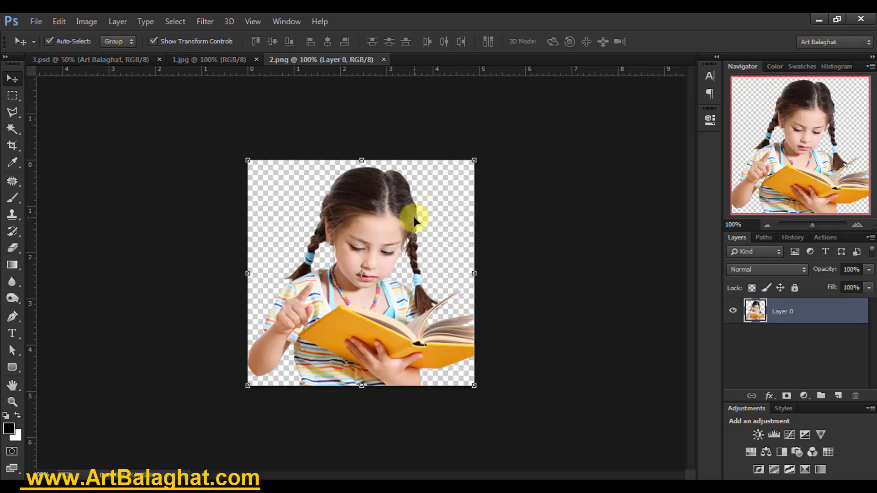
click(218, 60)
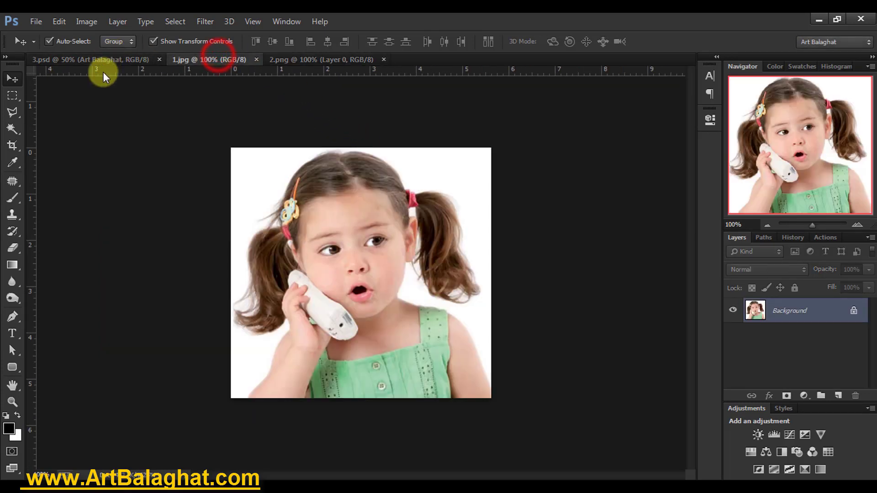
click(112, 57)
right_click(339, 201)
click(339, 201)
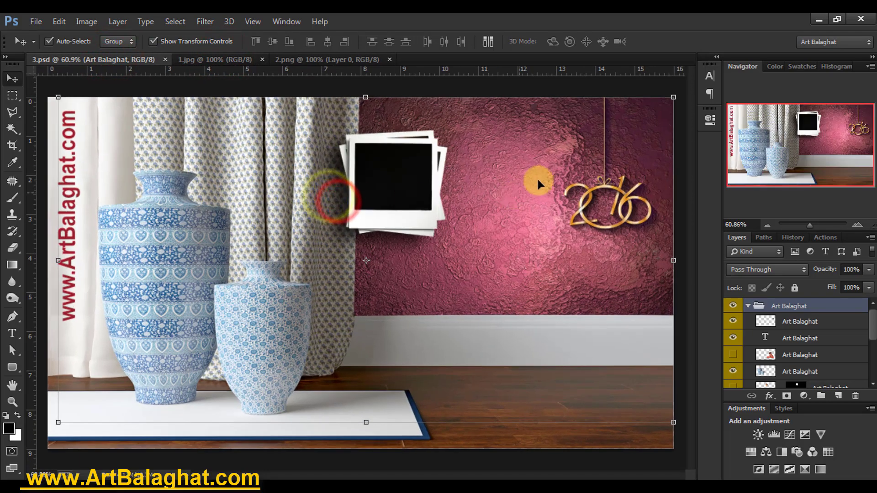
- Fit the template to the window, then bring the phone-girl photo 1.jpg forward
click(540, 235)
click(640, 180)
right_click(487, 232)
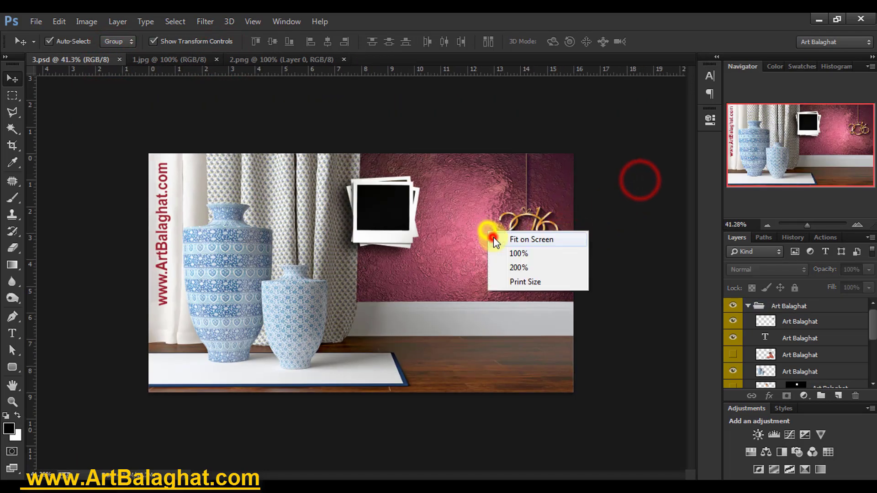
click(520, 239)
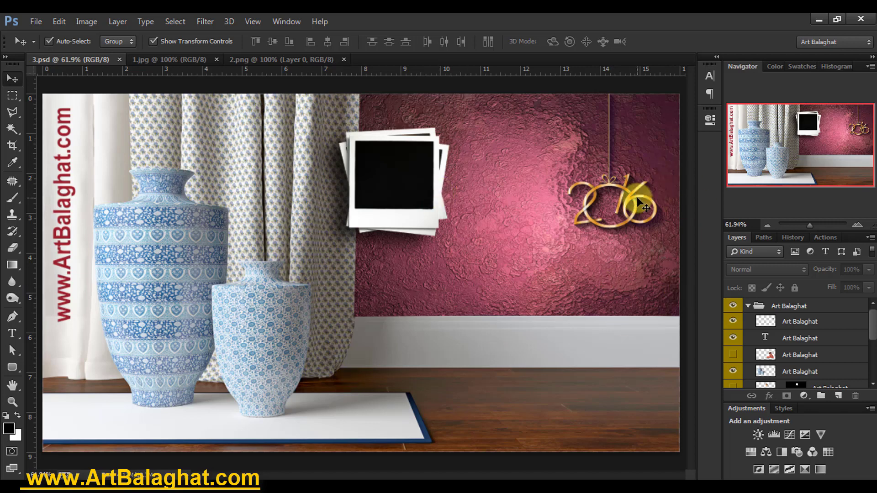
right_click(531, 188)
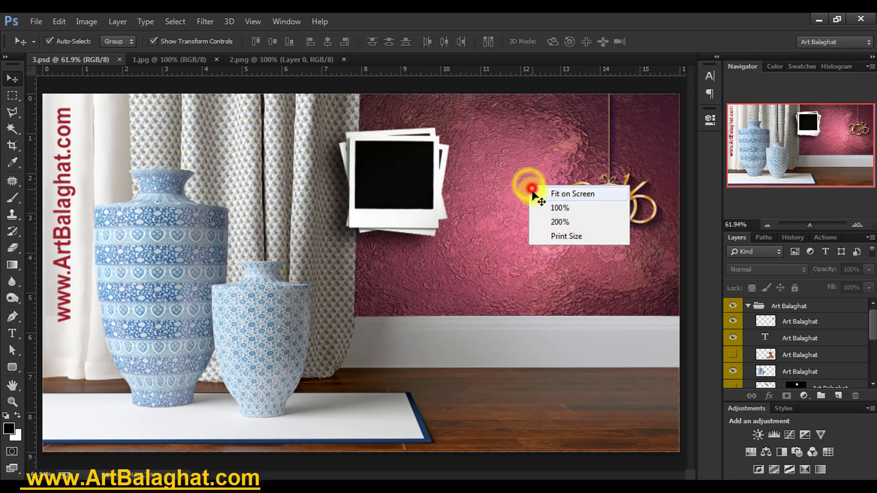
click(532, 192)
click(183, 58)
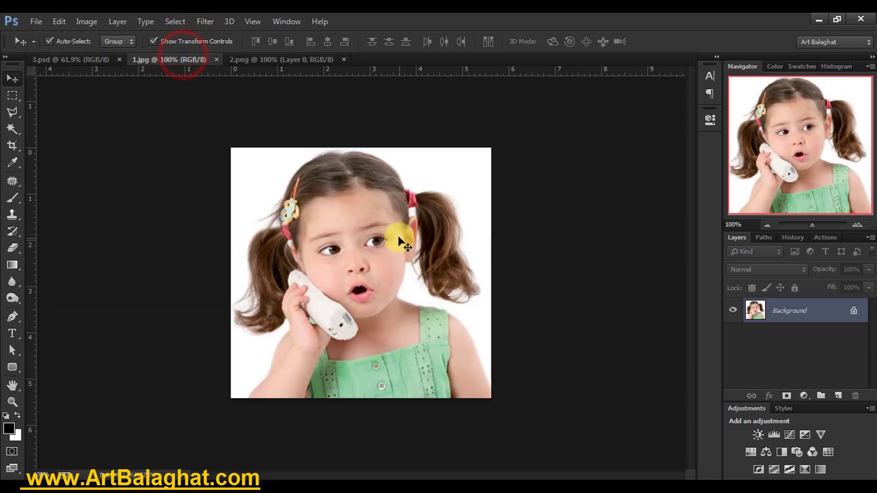
- Select the whole 1.jpg photo and pick the photo-frame layer in the 3.psd template
key(ctrl+a)
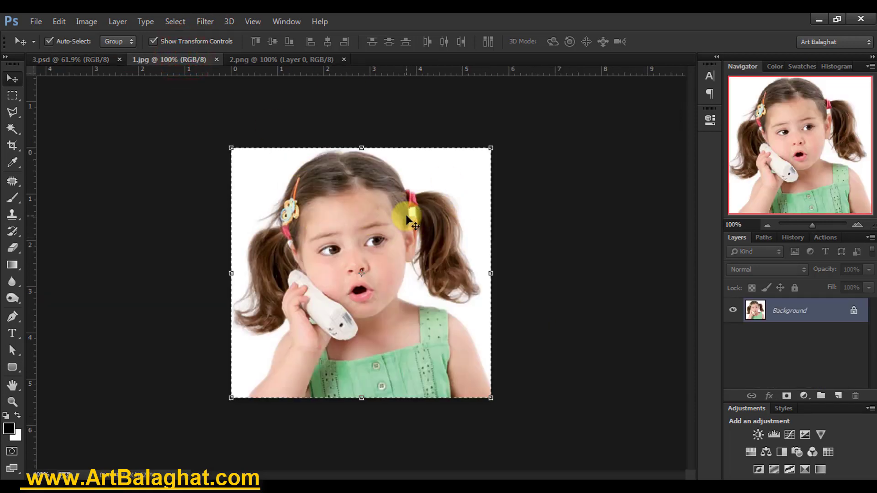
key(ctrl+v)
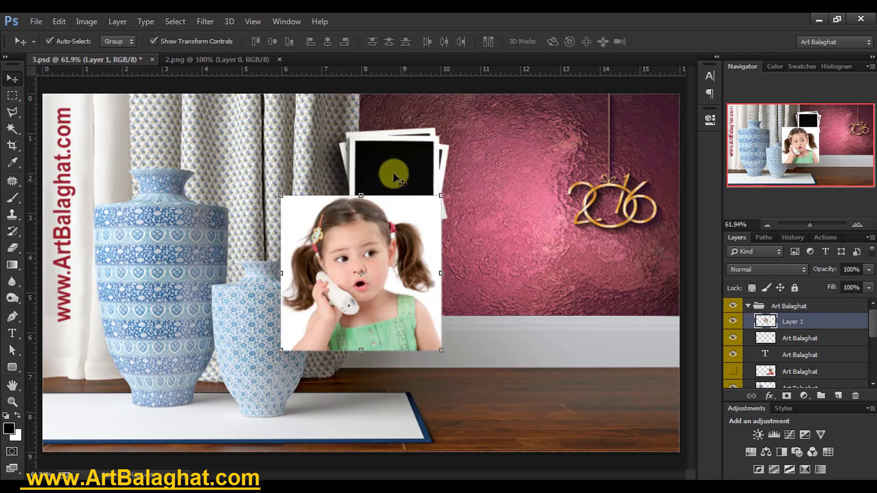
right_click(400, 157)
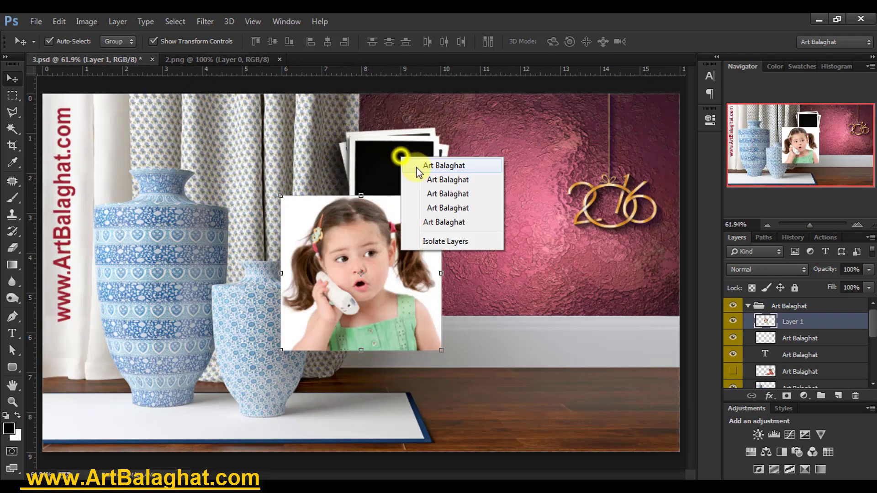
click(417, 169)
right_click(402, 160)
click(417, 171)
right_click(409, 172)
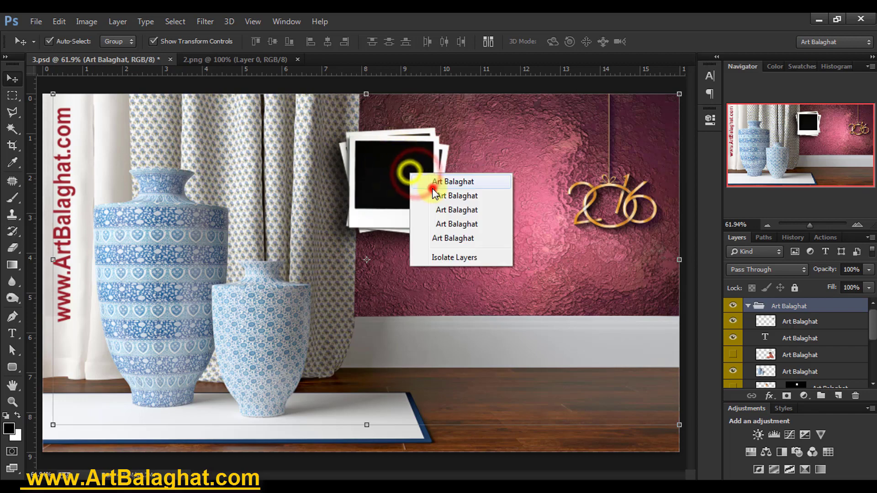
click(433, 194)
click(152, 22)
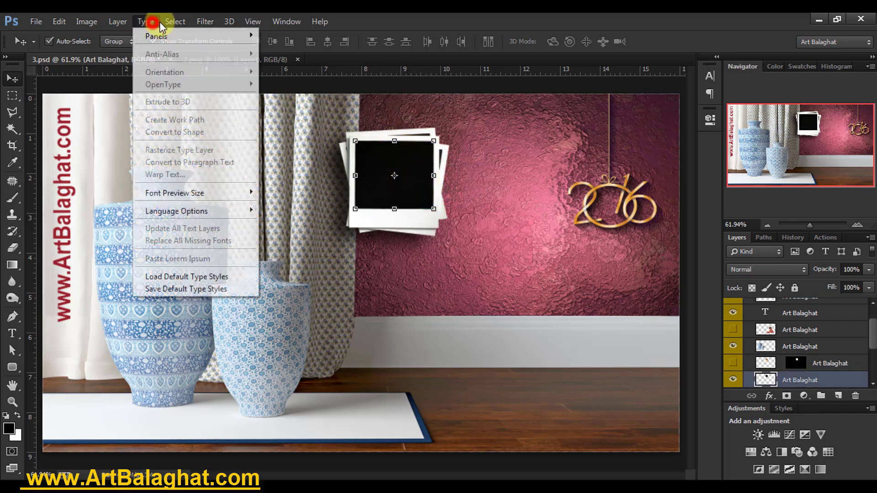
- Magic Wand the frame's black interior on the current layer and Paste Into it
click(18, 126)
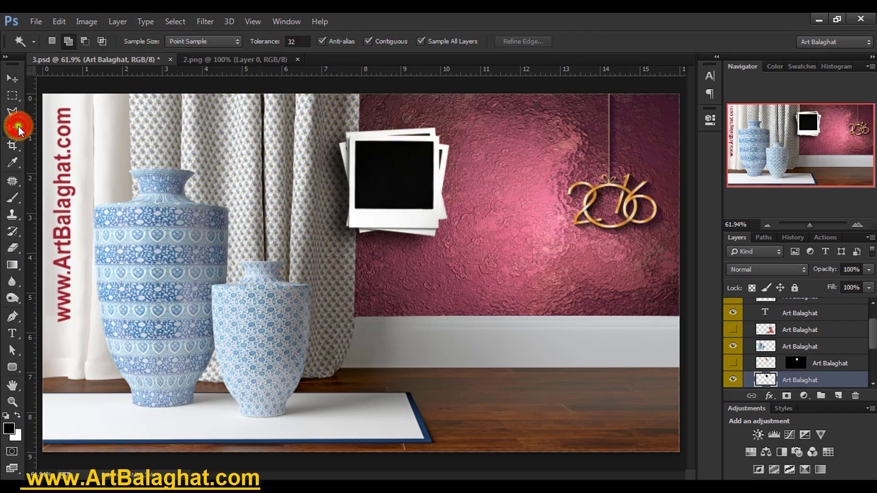
click(46, 136)
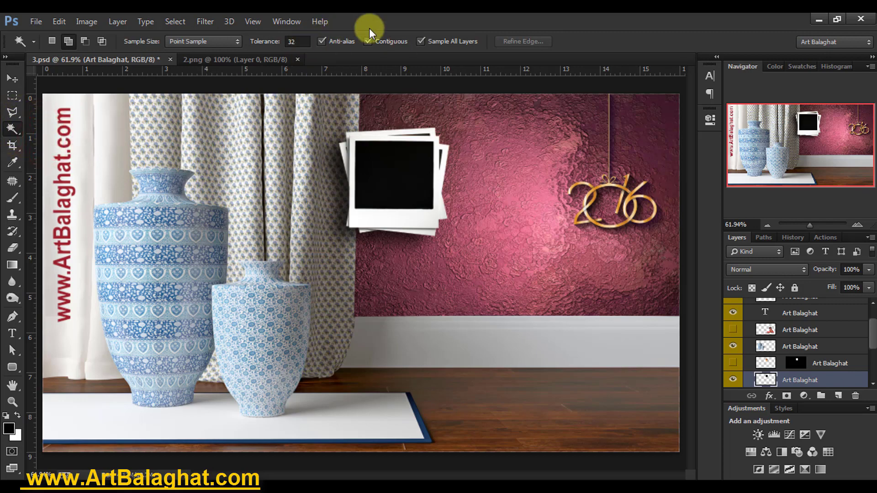
click(437, 41)
click(394, 172)
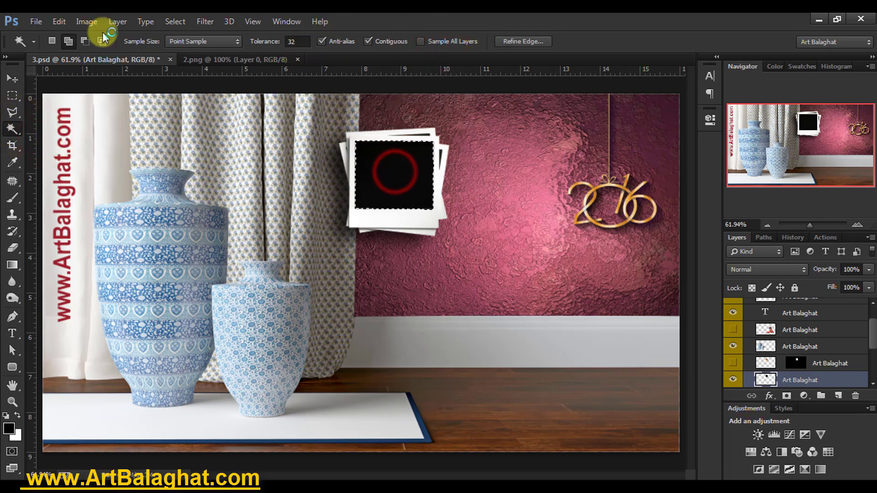
click(59, 21)
click(106, 131)
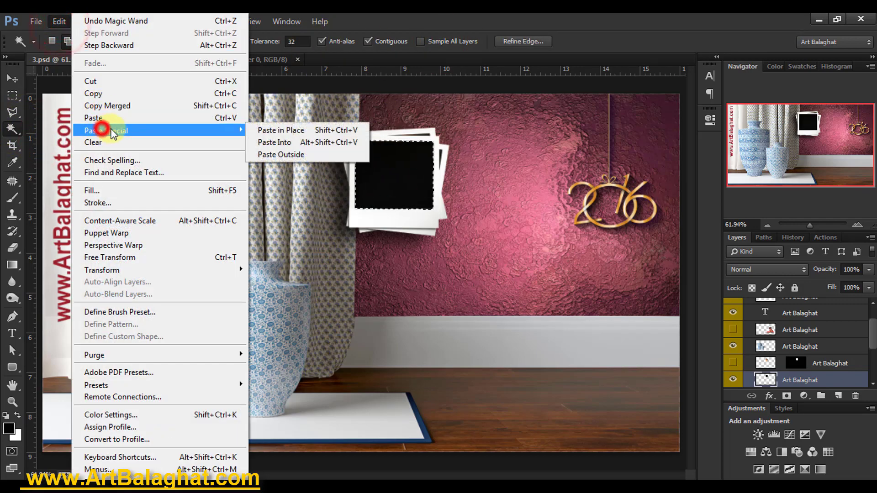
click(301, 145)
click(12, 78)
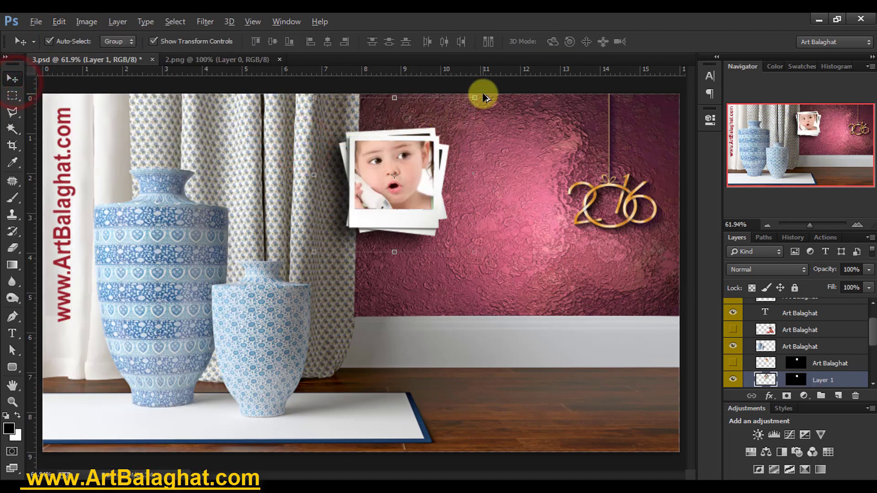
- Scale the pasted phone-girl photo to about 50% to fit the frame and reselect Layer 1
drag(475, 98, 437, 138)
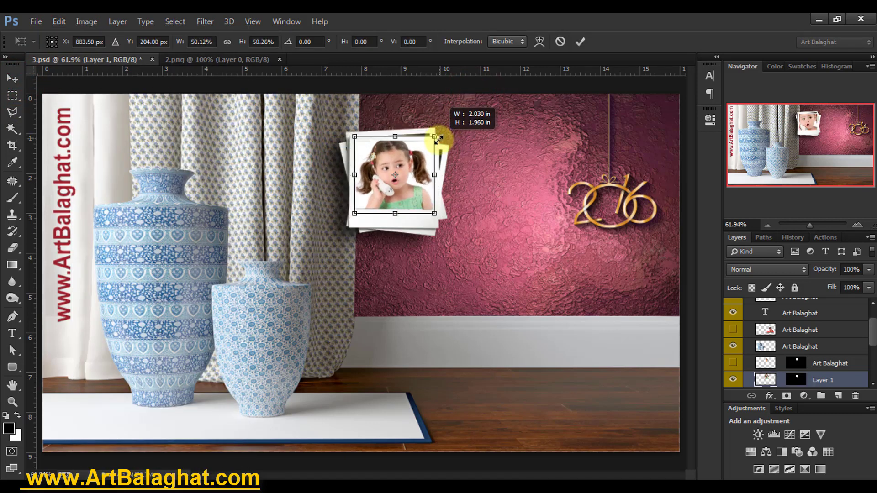
double_click(411, 153)
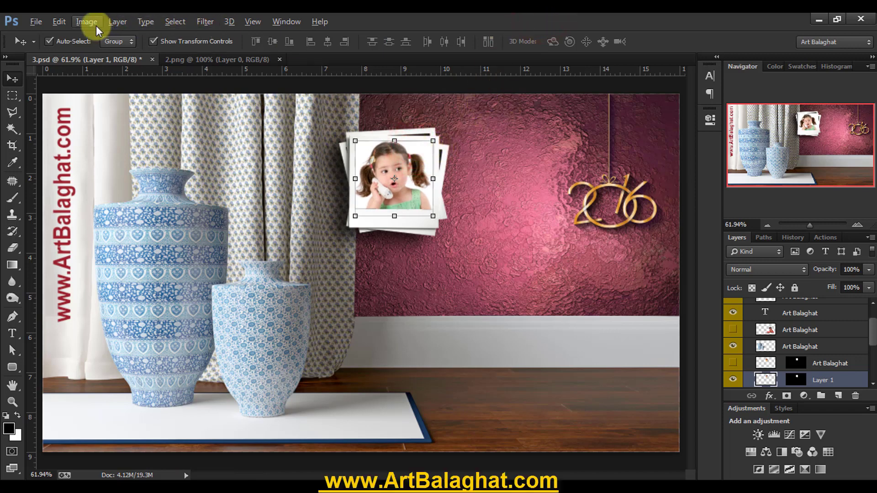
click(404, 157)
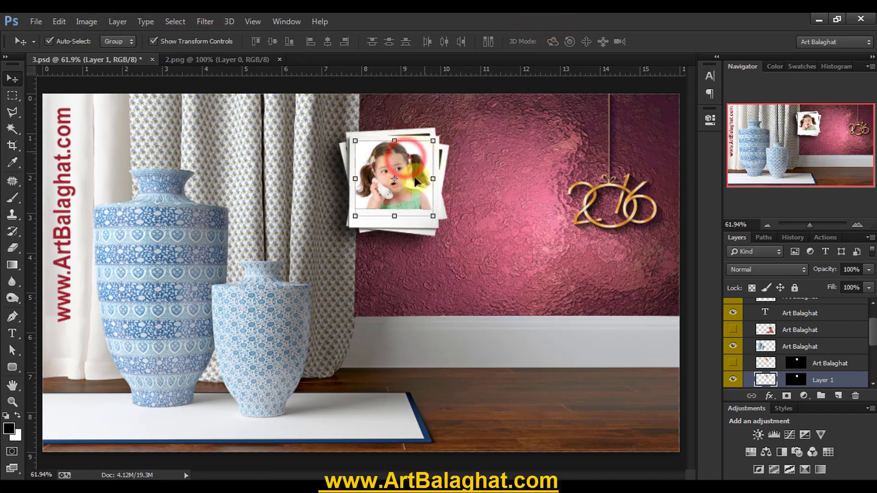
right_click(407, 167)
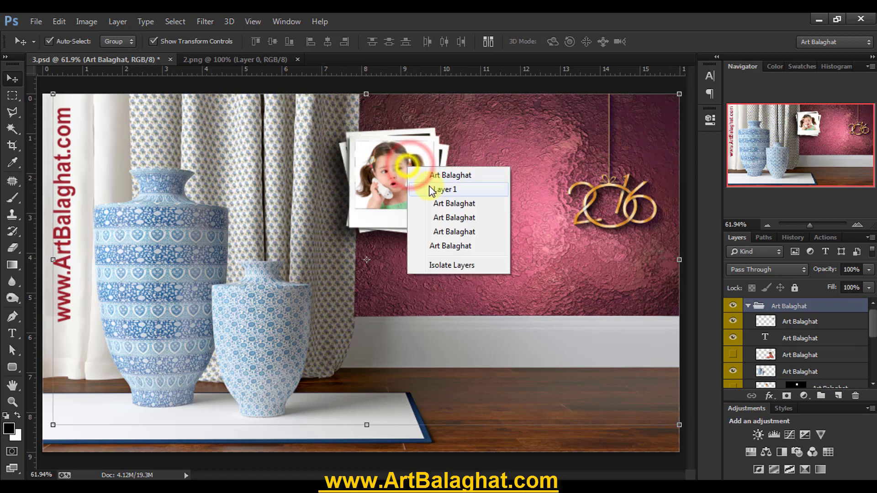
click(443, 189)
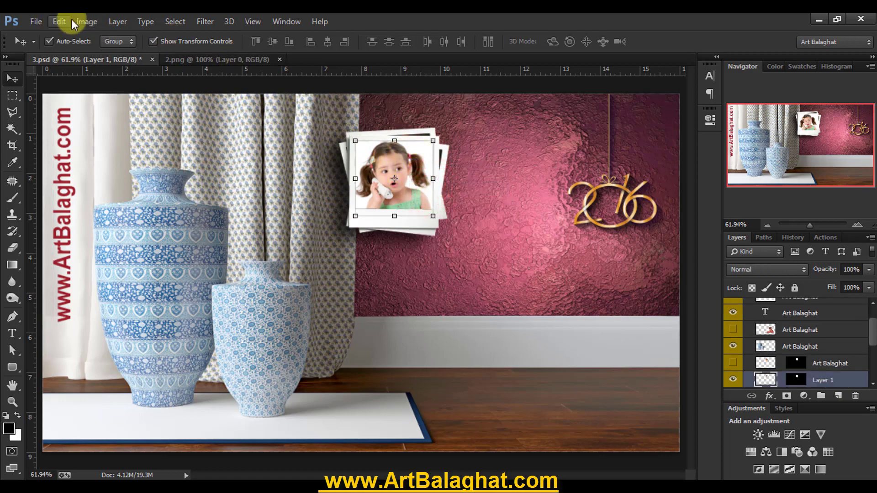
click(176, 21)
- Load the Layer 1 Mask selection and apply a 2 px Inside stroke around the photo
click(205, 258)
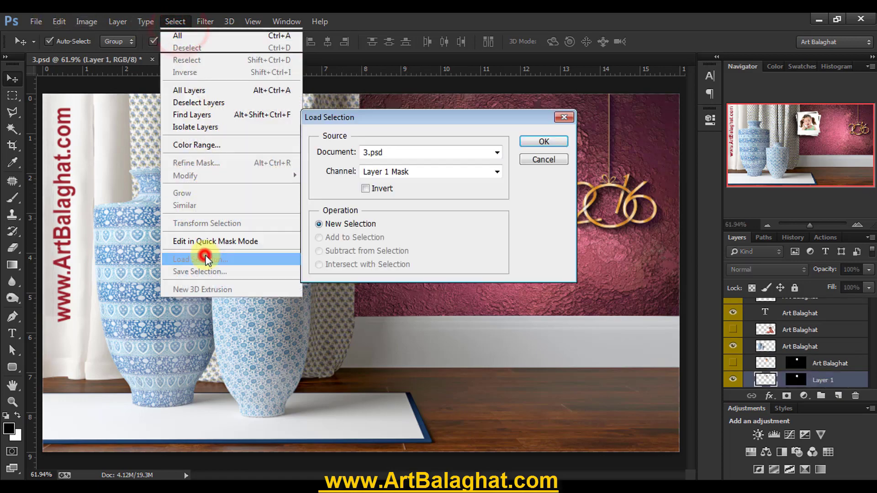
key(Return)
click(58, 21)
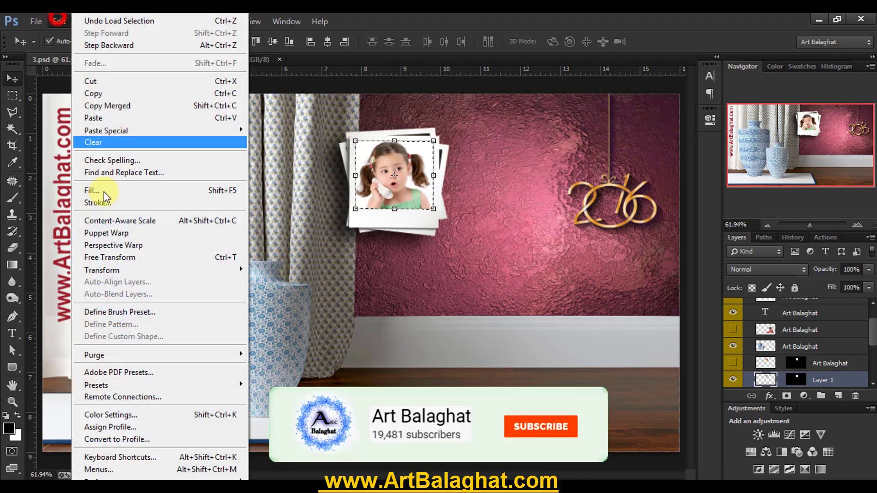
click(98, 202)
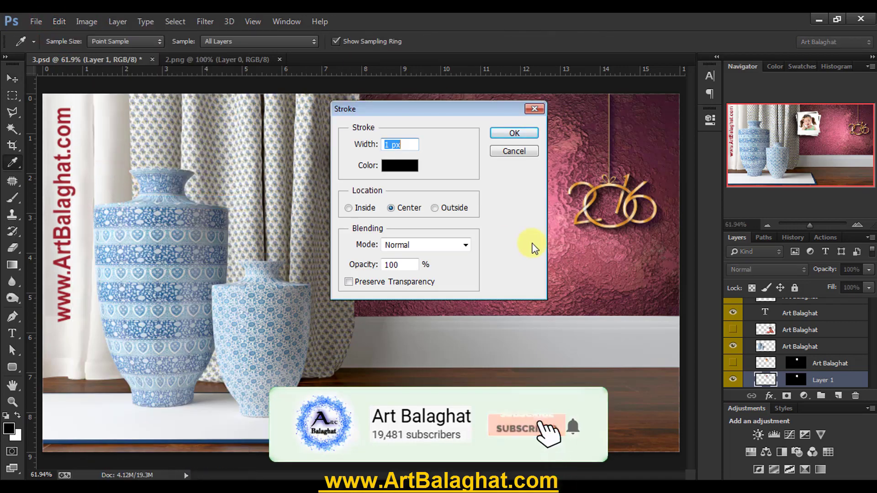
text(2)
click(357, 208)
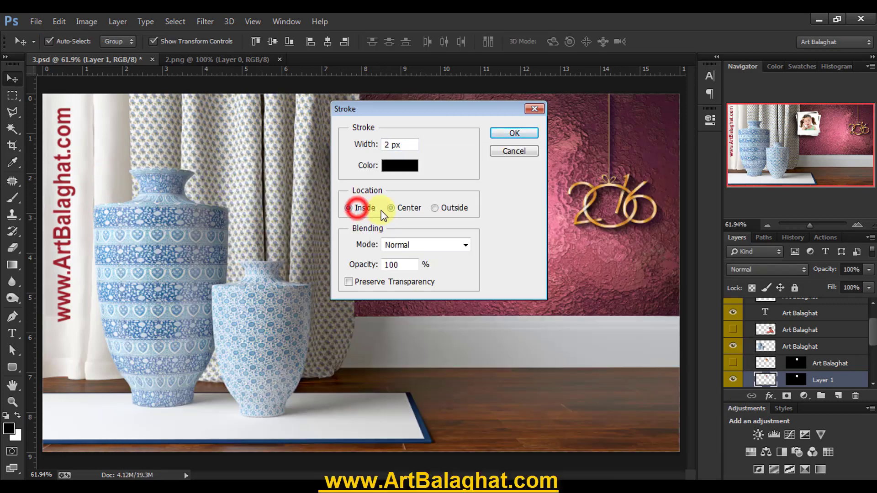
key(Return)
right_click(475, 163)
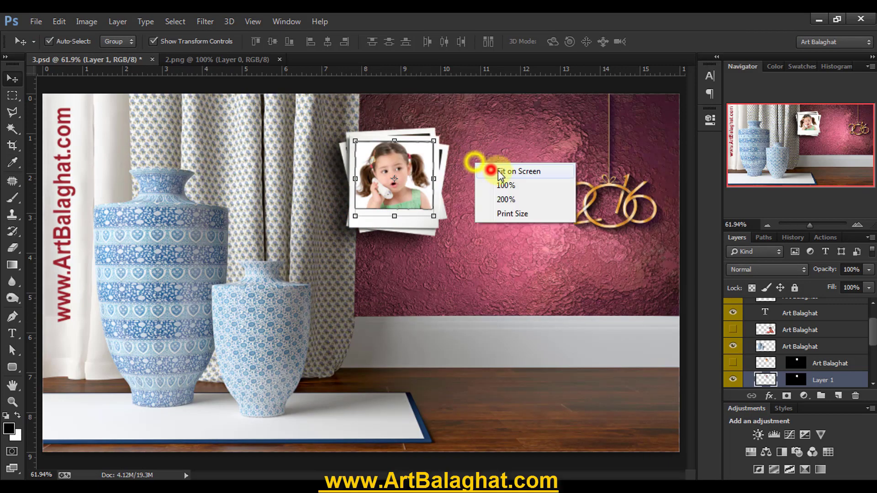
click(499, 171)
- Drag the reading girl from 2.png into the 3.psd room scene as Layer 2
click(610, 118)
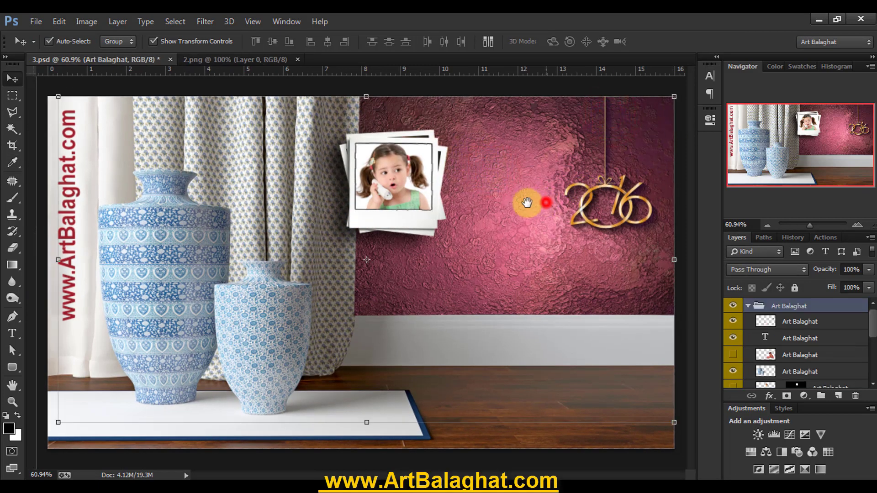
click(245, 60)
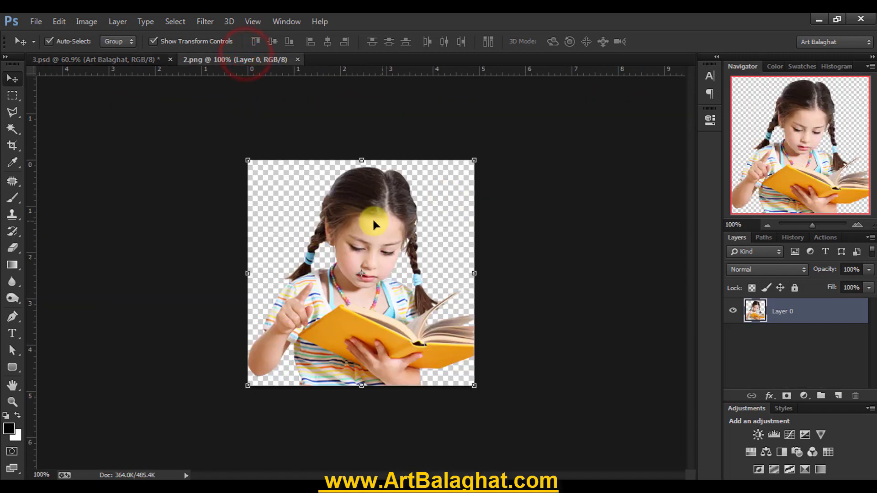
mouse_move(374, 224)
mouse_down()
mouse_move(379, 231)
mouse_move(465, 227)
mouse_move(497, 272)
mouse_up()
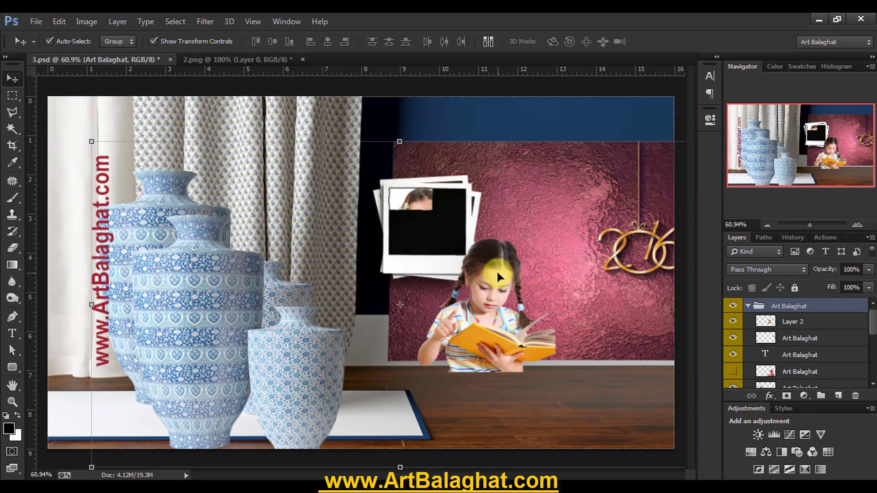
key(ctrl+t)
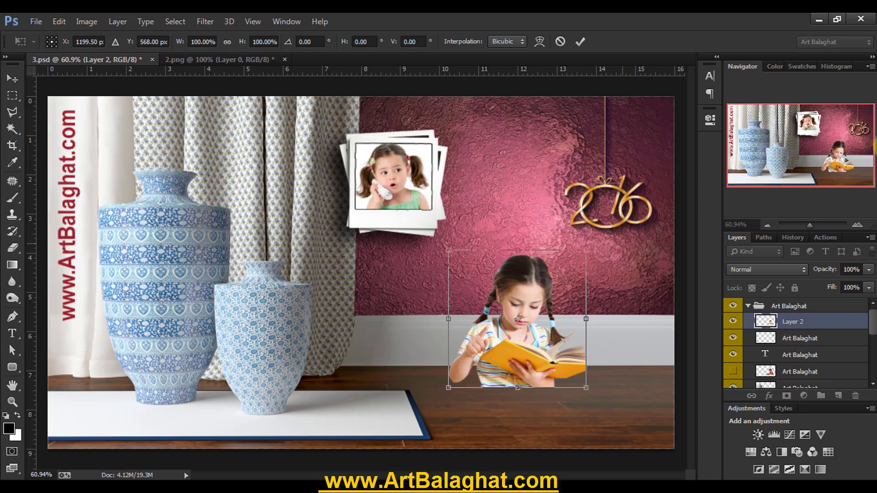
- Move the reading girl toward the lower right and flip her horizontally
drag(532, 297, 556, 328)
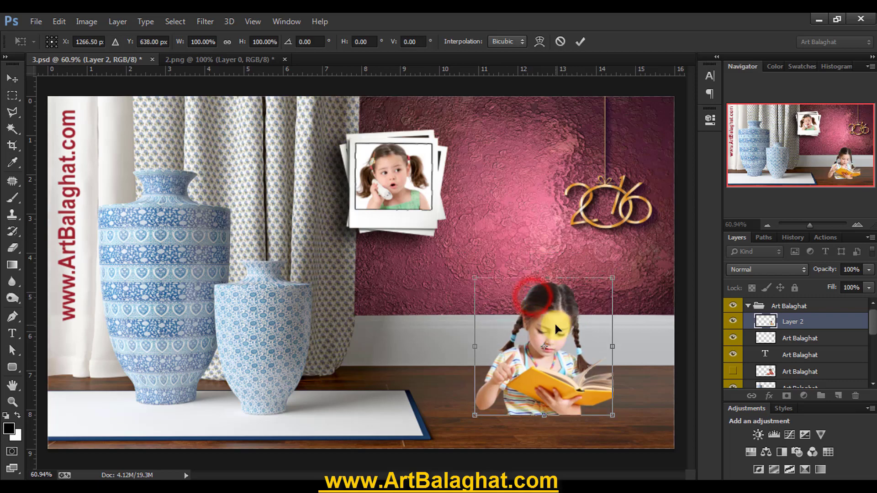
click(59, 22)
click(154, 269)
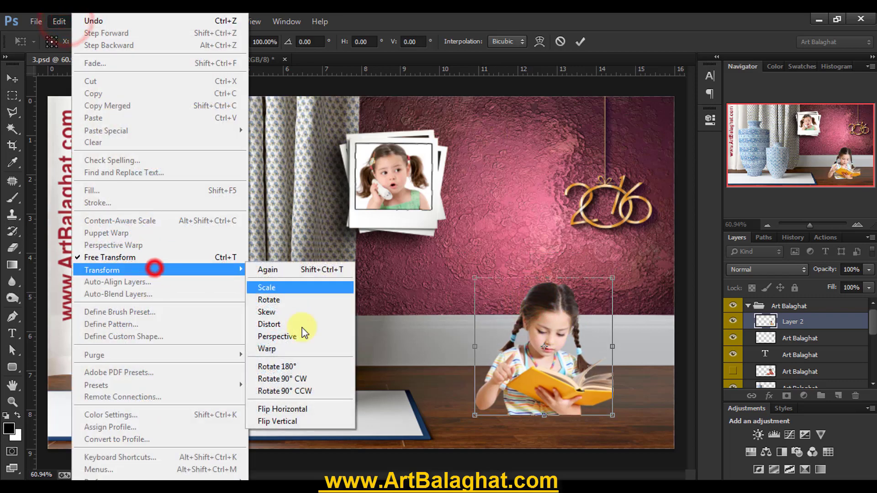
click(288, 409)
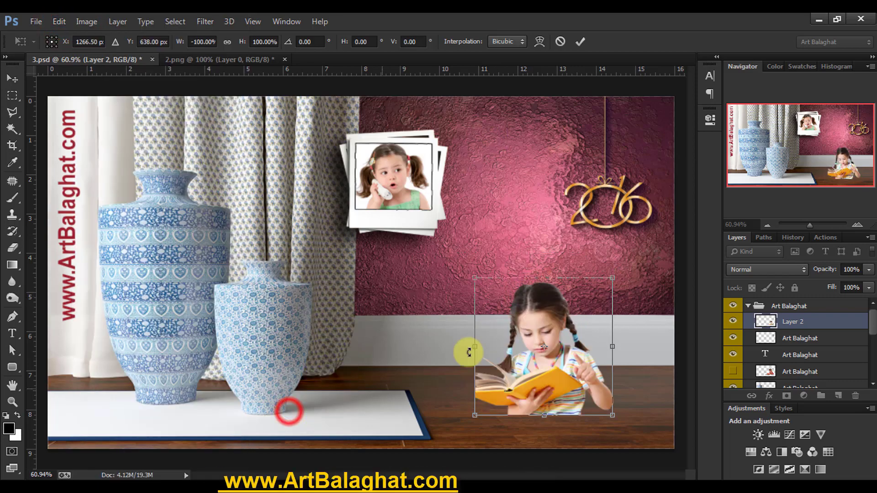
double_click(553, 337)
- Free Transform the girl, enlarging her to about 174% in the lower right foreground
click(59, 22)
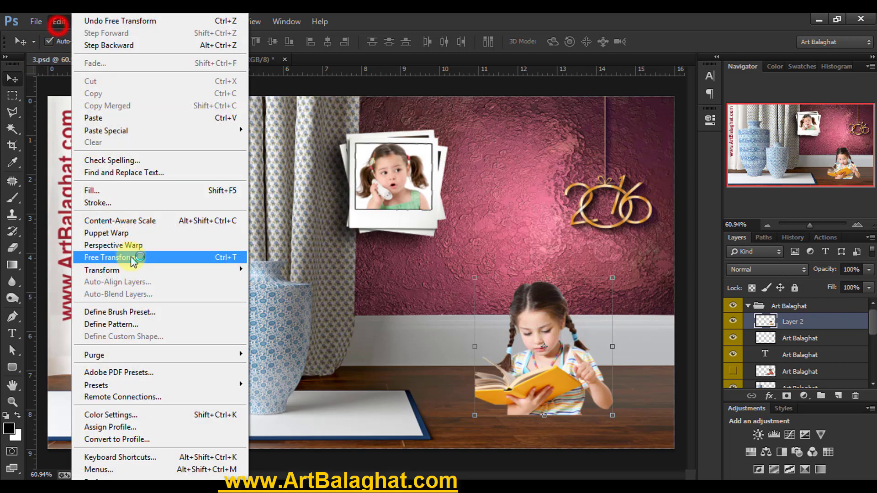
click(440, 21)
click(196, 40)
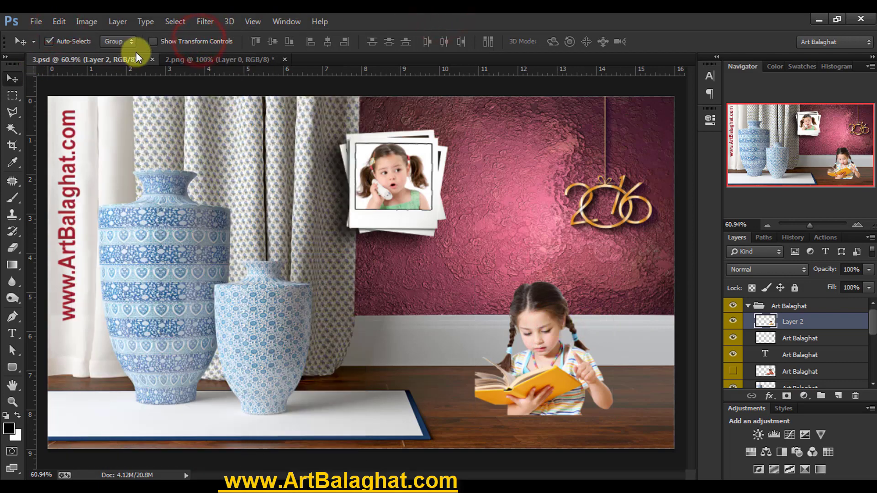
click(155, 41)
click(58, 21)
click(140, 259)
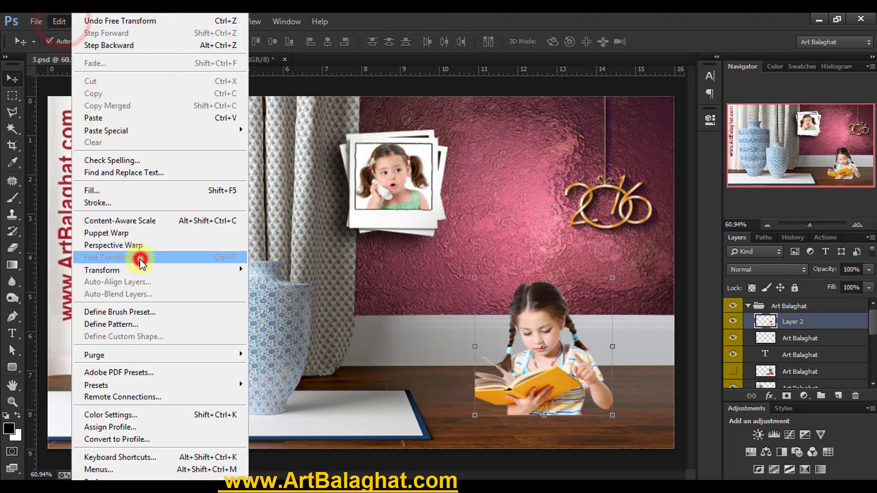
drag(475, 277, 385, 189)
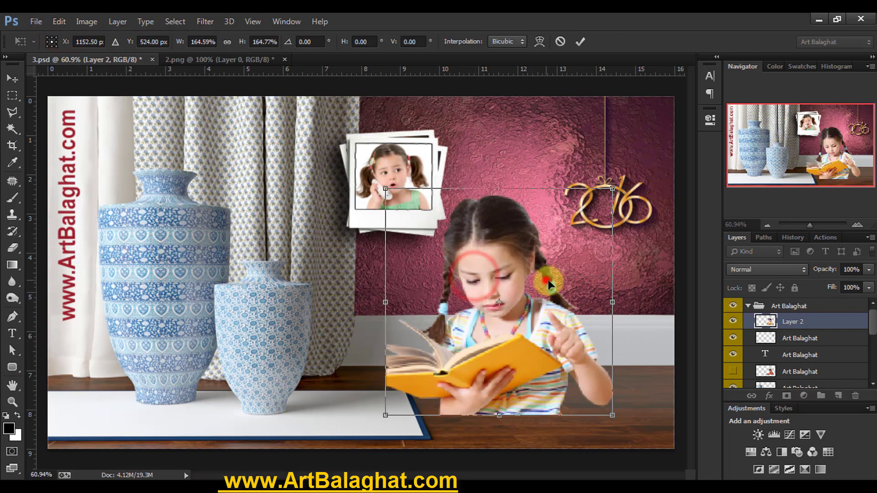
drag(548, 284, 596, 319)
drag(434, 225, 417, 215)
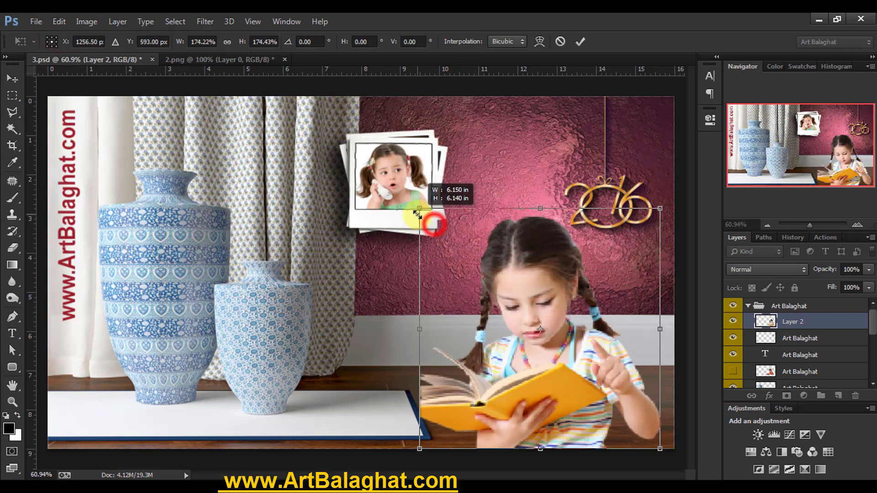
key(Return)
- Undo an accidental group shift and fine-tune the girl's top edge
drag(524, 286, 514, 285)
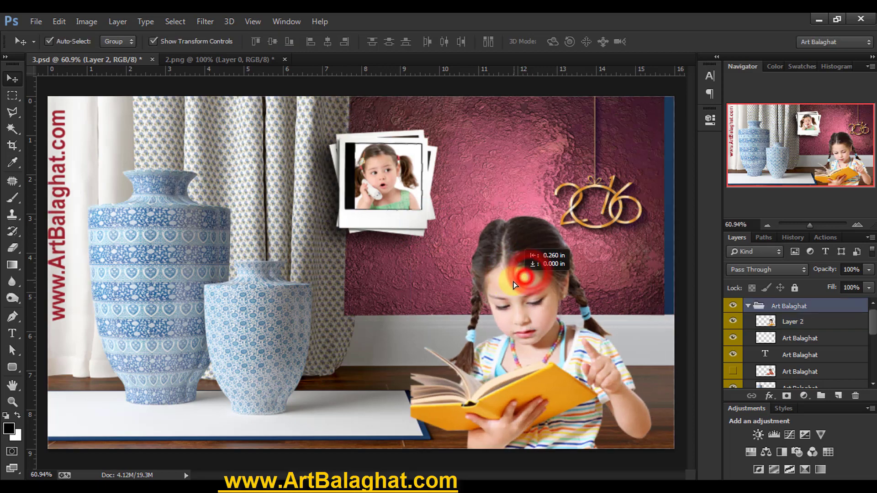
key(ctrl+z)
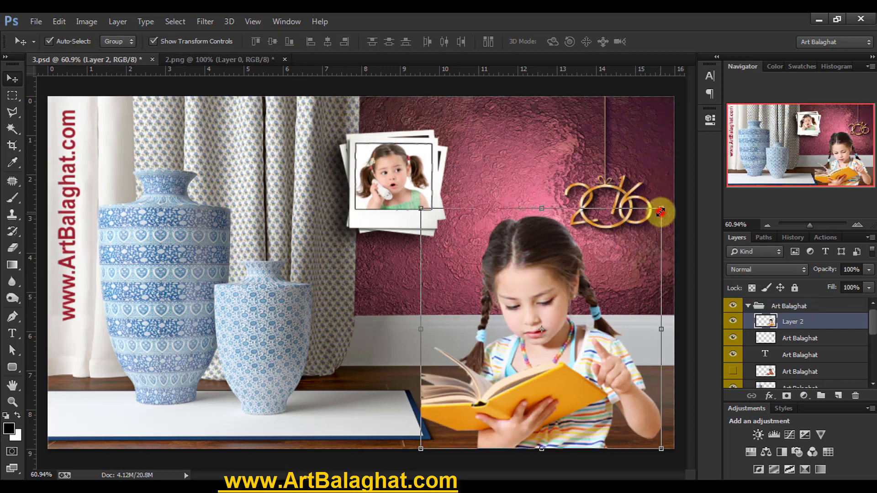
click(660, 211)
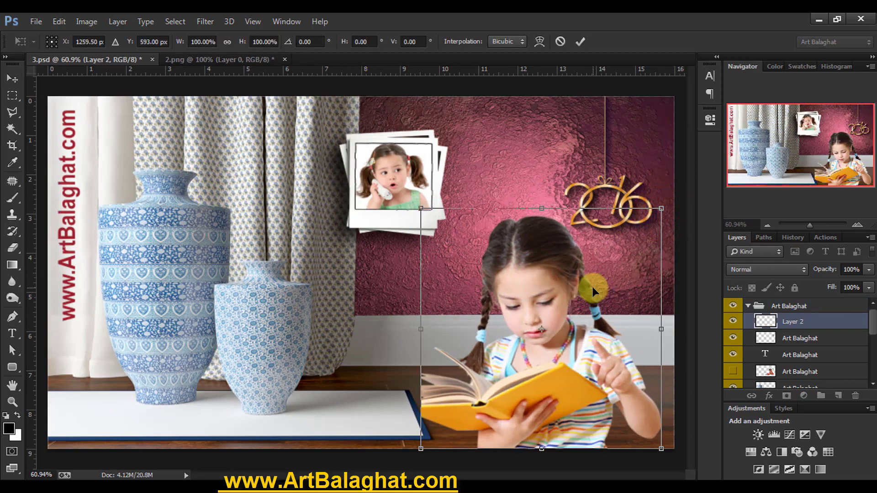
mouse_move(421, 208)
mouse_down()
mouse_move(428, 208)
mouse_move(387, 175)
mouse_up()
- Commit the girl's final size and fit the finished composite on screen for review
key(Return)
alt+click(576, 293)
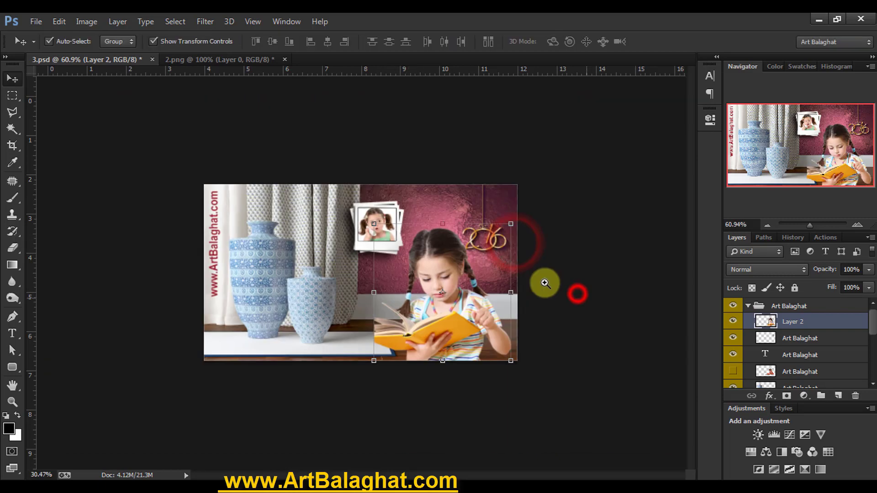
right_click(487, 267)
click(530, 275)
alt+click(580, 307)
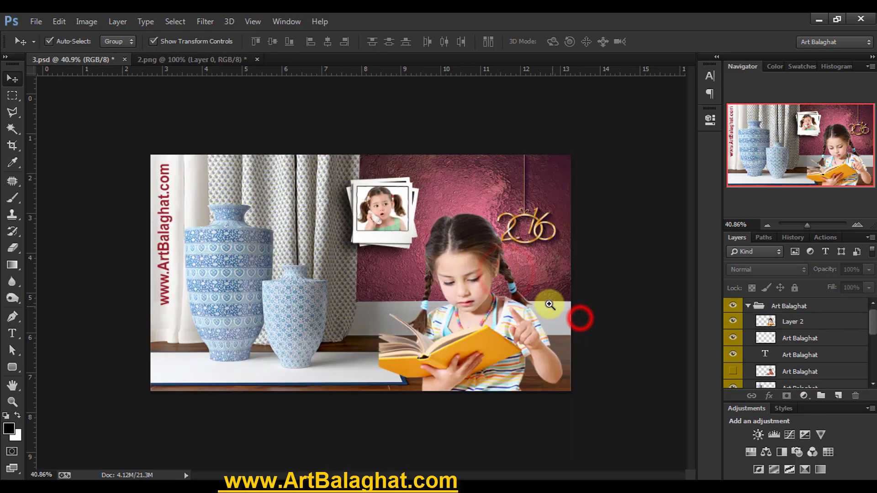
click(546, 284)
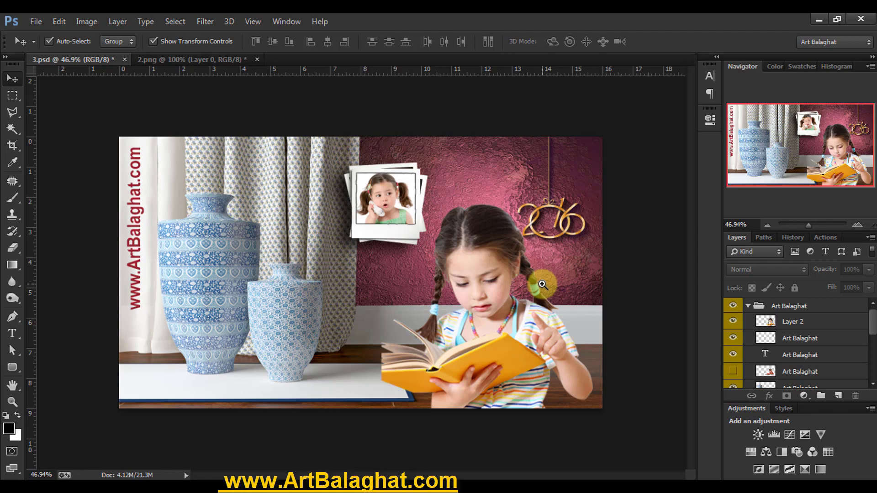
click(639, 203)
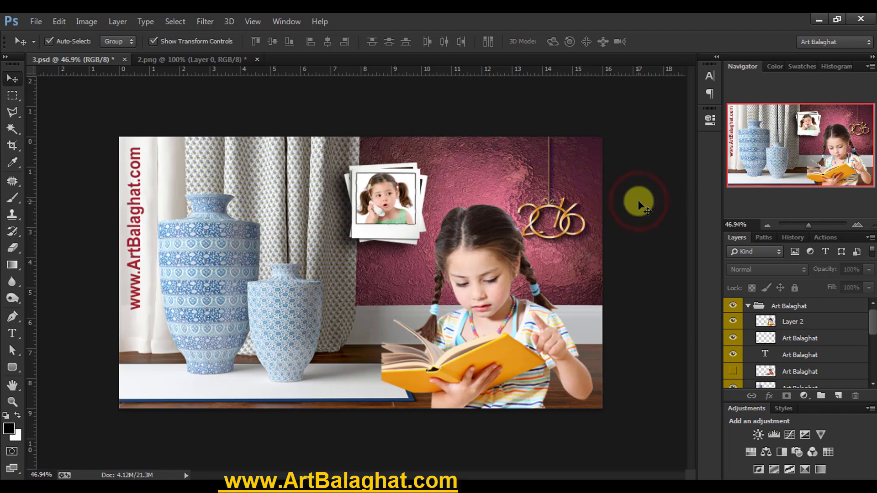